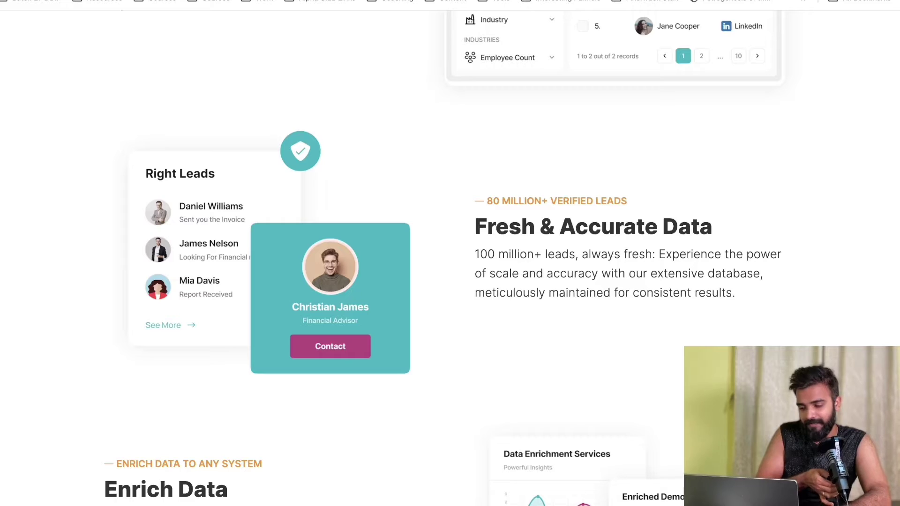
Step: Look through the WarpLeads homepage's feature sections, data enrichment details and customer reviews
{"action": "scroll", "coordinate": [450, 254], "scroll_direction": "down", "scroll_amount": 10}
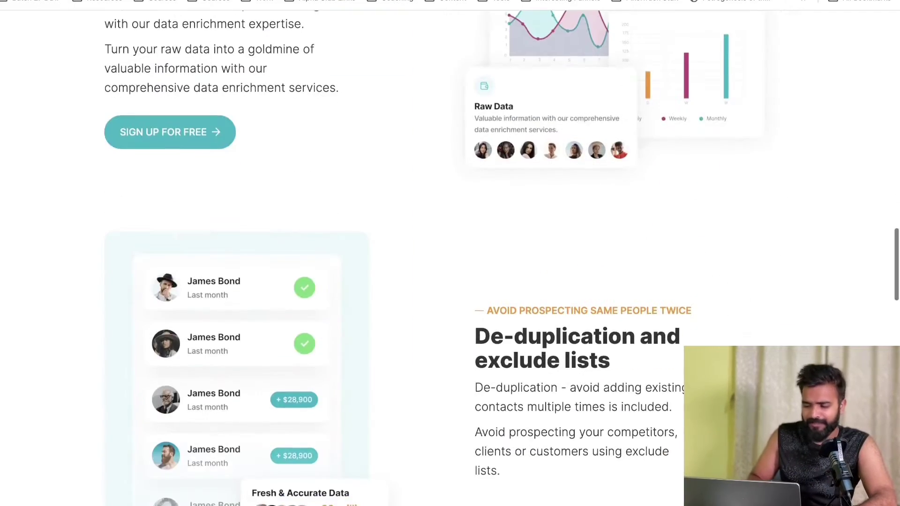
{"action": "scroll", "coordinate": [450, 253], "scroll_direction": "down", "scroll_amount": 15}
{"action": "scroll", "coordinate": [450, 253], "scroll_direction": "up", "scroll_amount": 5}
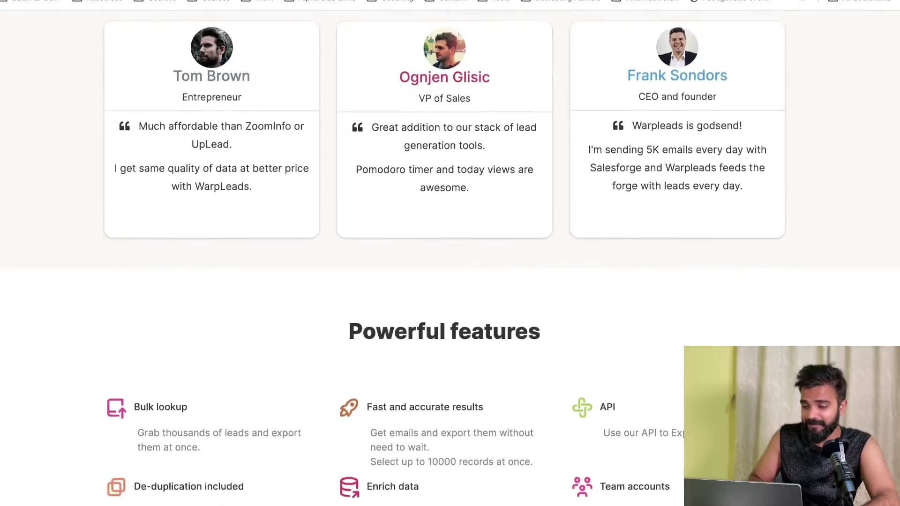
{"action": "scroll", "coordinate": [450, 253], "scroll_direction": "down", "scroll_amount": 7}
{"action": "scroll", "coordinate": [450, 253], "scroll_direction": "up", "scroll_amount": 12}
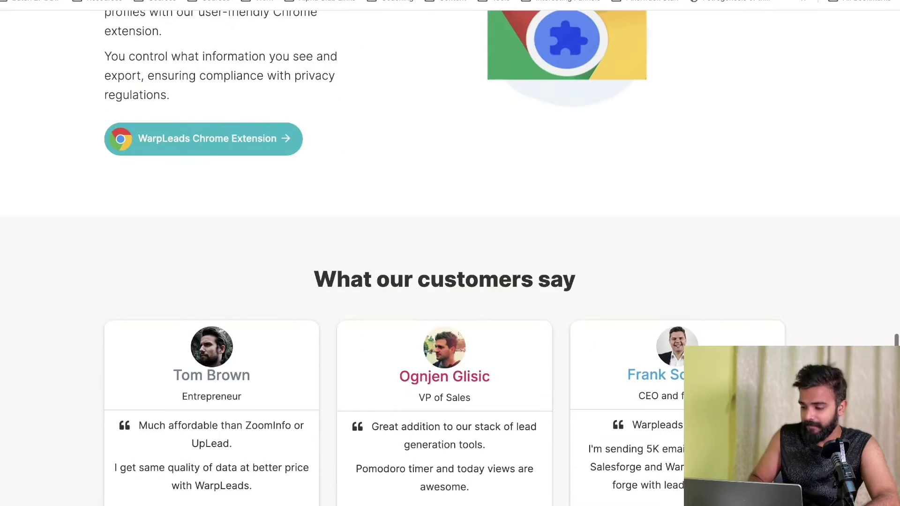
{"action": "scroll", "coordinate": [450, 253], "scroll_direction": "down", "scroll_amount": 3}
{"action": "scroll", "coordinate": [450, 253], "scroll_direction": "down", "scroll_amount": 10}
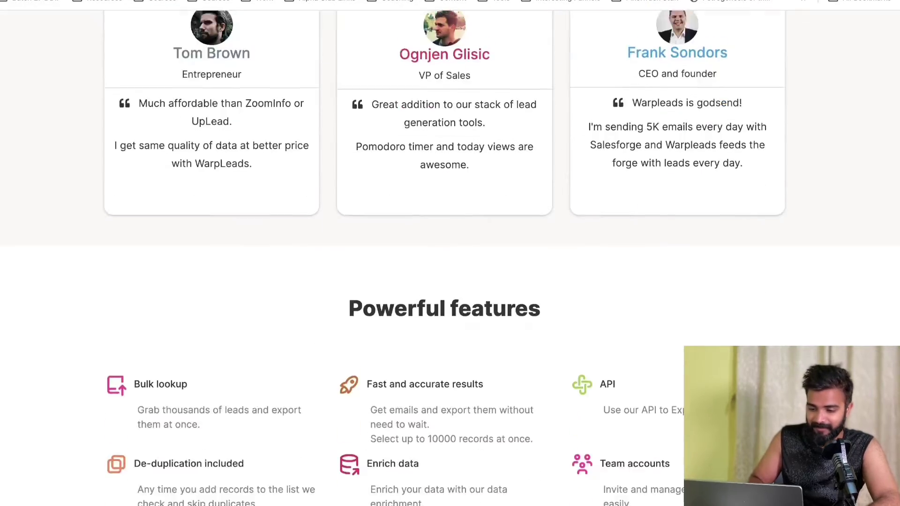
{"action": "scroll", "coordinate": [450, 253], "scroll_direction": "up", "scroll_amount": 20}
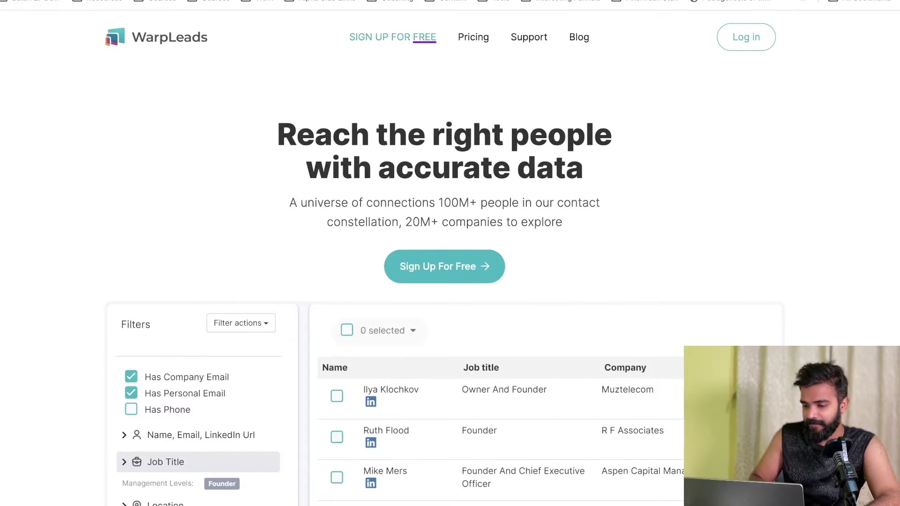
Step: Open the pricing page and compare the monthly plans, highlighting the Essentials plan's contact and export allowances
{"action": "left_click", "coordinate": [473, 37]}
{"action": "scroll", "coordinate": [450, 254], "scroll_direction": "down", "scroll_amount": 4}
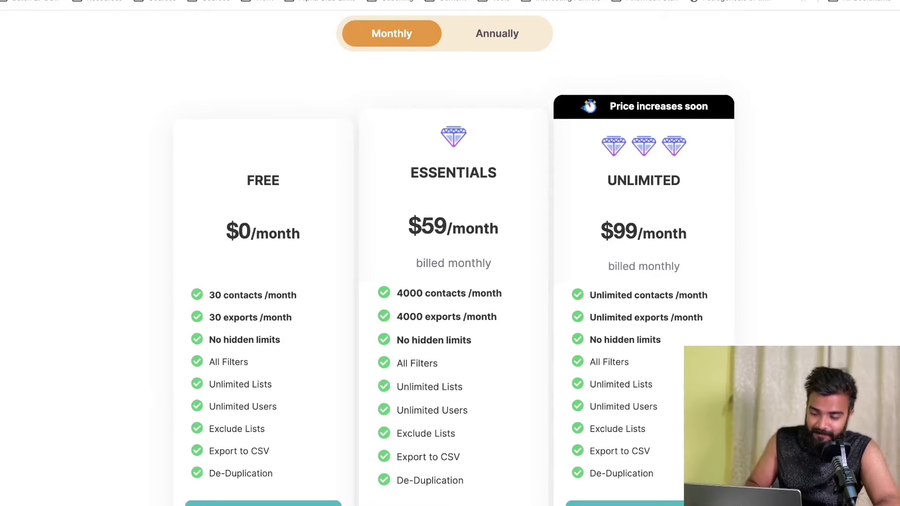
{"action": "left_click_drag", "start_coordinate": [397, 293], "coordinate": [498, 317]}
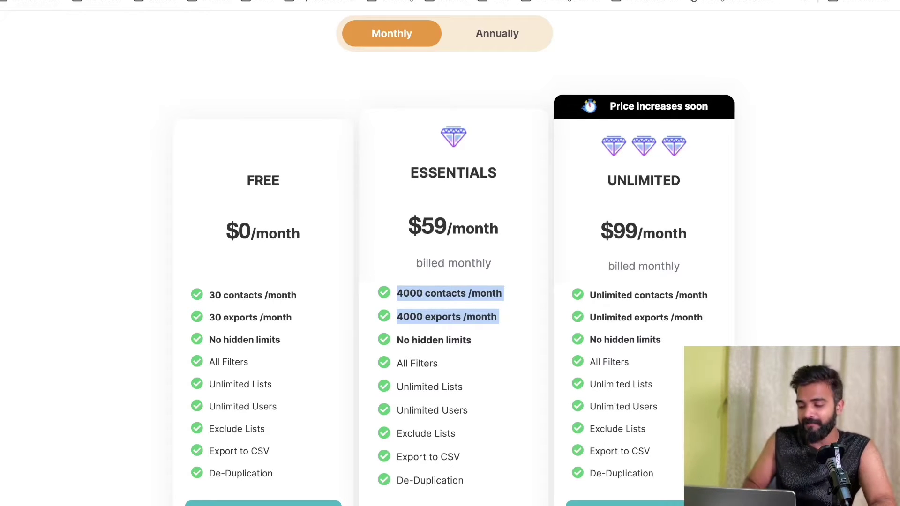
{"action": "scroll", "coordinate": [450, 257], "scroll_direction": "down", "scroll_amount": 2}
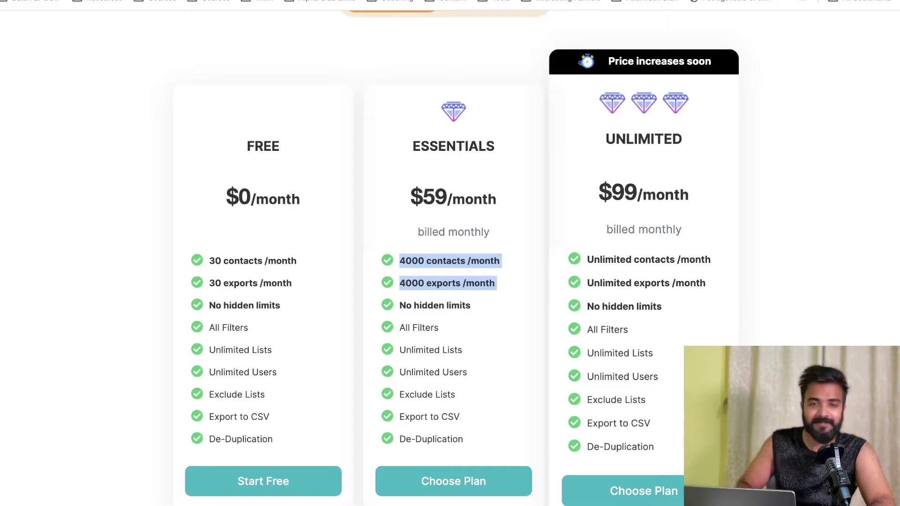
Step: Log in to the WarpLeads account with the prefilled credentials
{"action": "scroll", "coordinate": [450, 262], "scroll_direction": "up", "scroll_amount": 5}
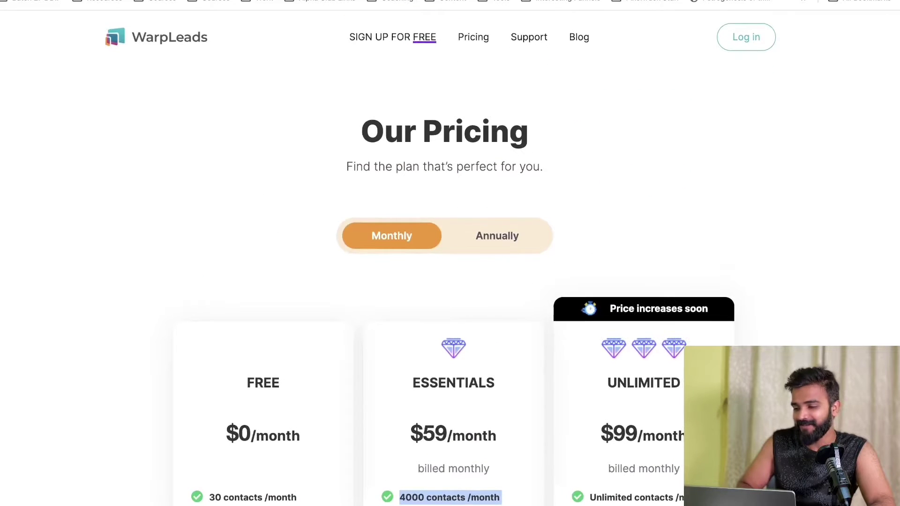
{"action": "left_click", "coordinate": [746, 37]}
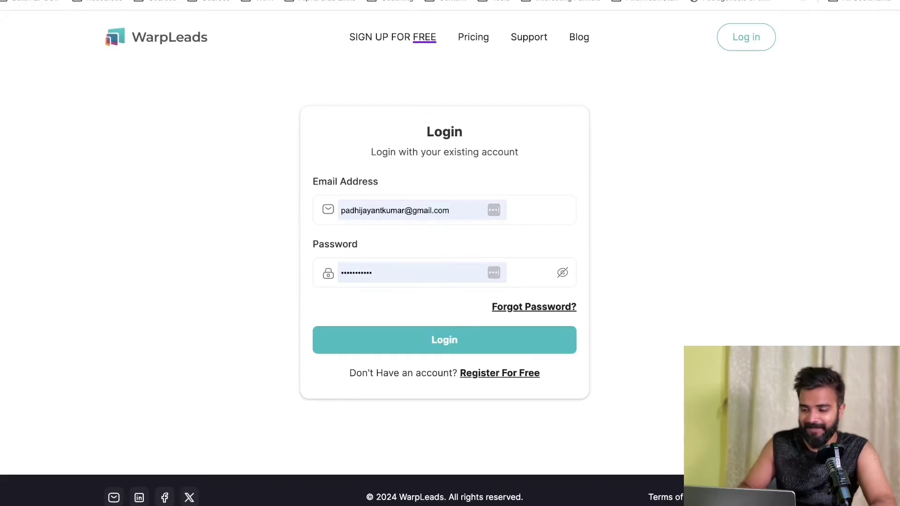
{"action": "left_click", "coordinate": [445, 340]}
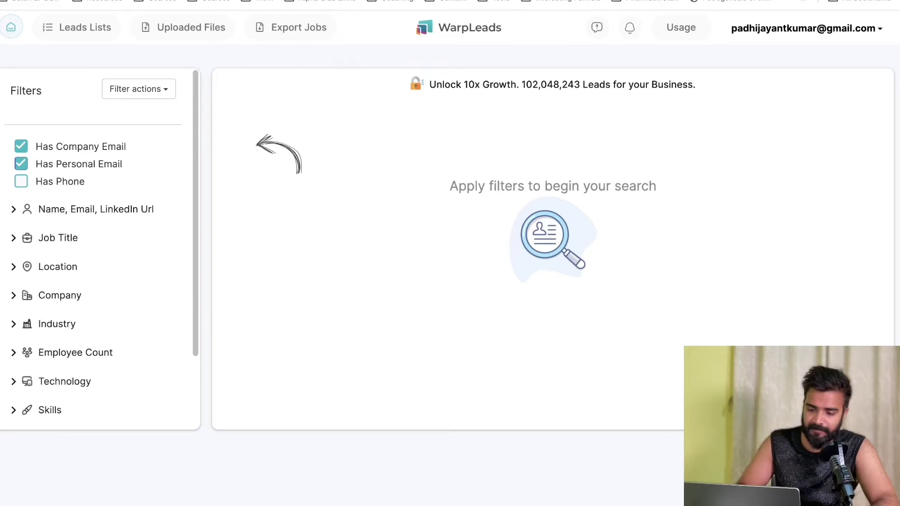
Step: Turn off the Has Personal Email filter and turn on the Has Phone filter
{"action": "left_click", "coordinate": [21, 164]}
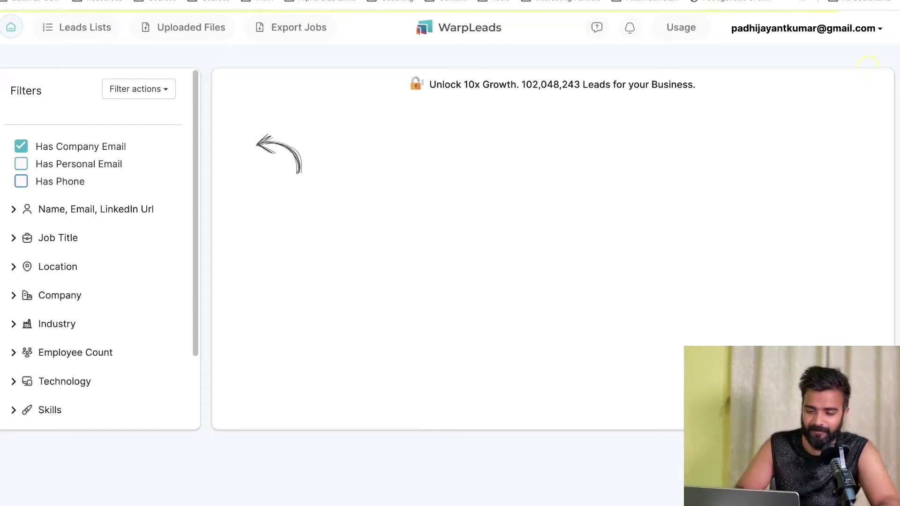
{"action": "left_click", "coordinate": [21, 182]}
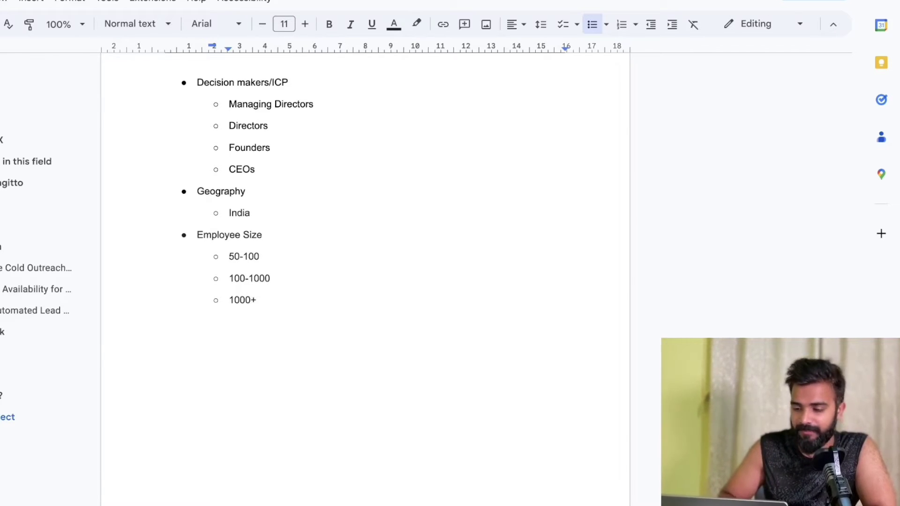
Step: Switch to the Google Docs brief and review its decision makers, geography and employee size criteria
{"action": "left_click_drag", "start_coordinate": [230, 104], "coordinate": [257, 174]}
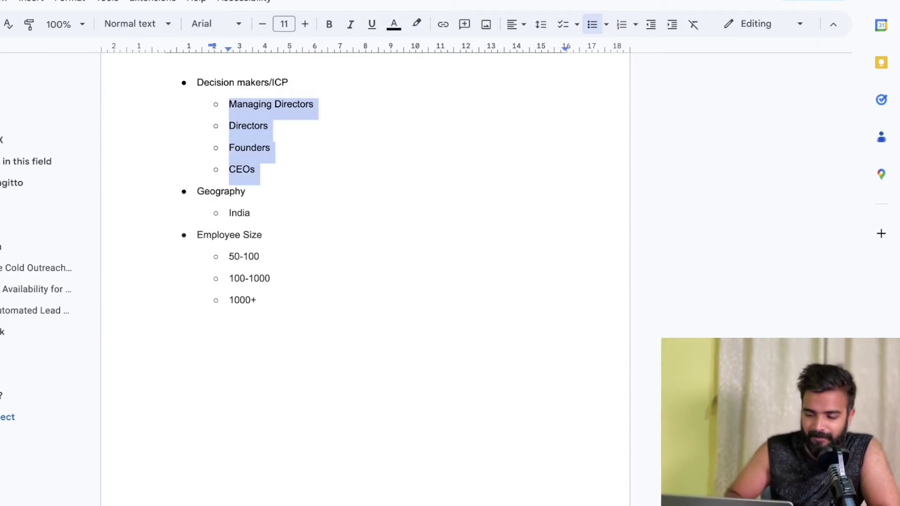
{"action": "left_click", "coordinate": [230, 213]}
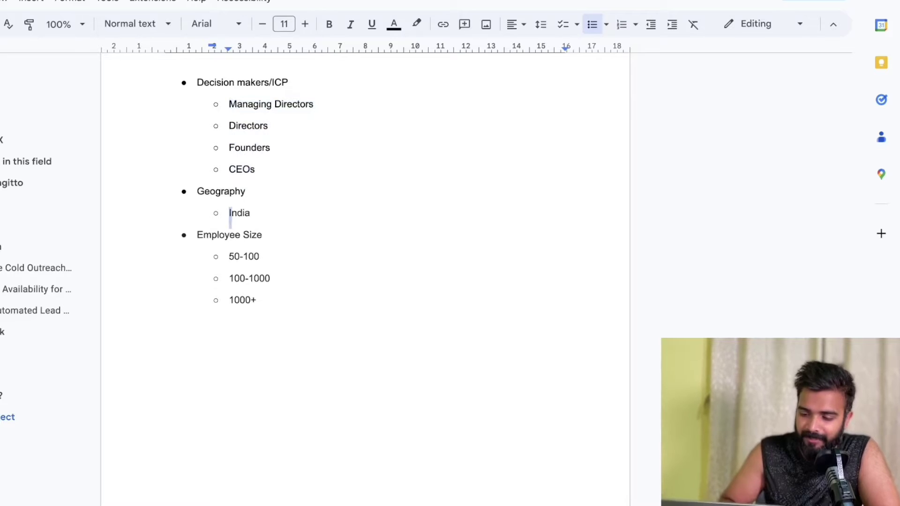
{"action": "double_click", "coordinate": [230, 212]}
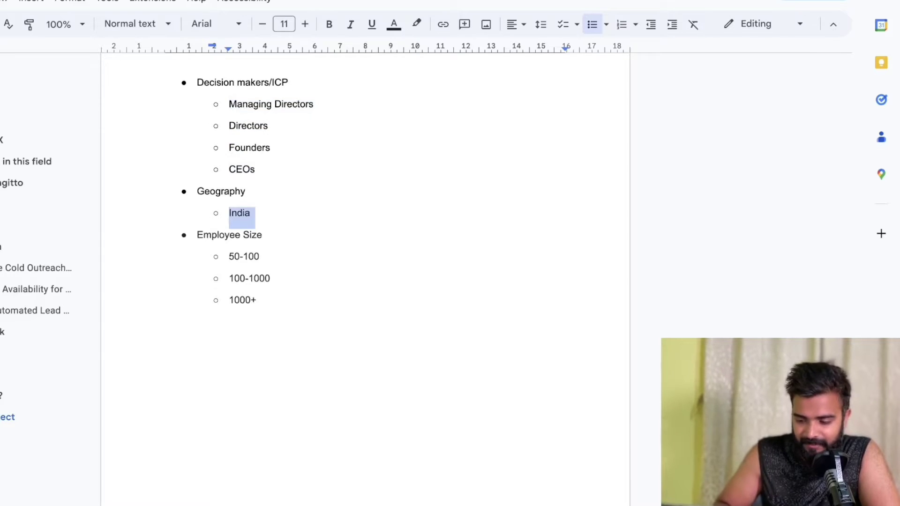
{"action": "triple_click", "coordinate": [244, 257]}
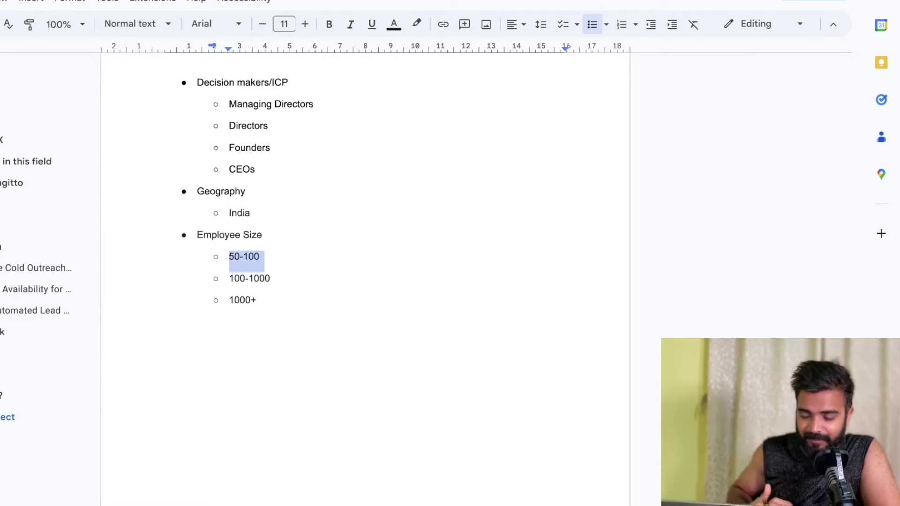
{"action": "triple_click", "coordinate": [264, 279]}
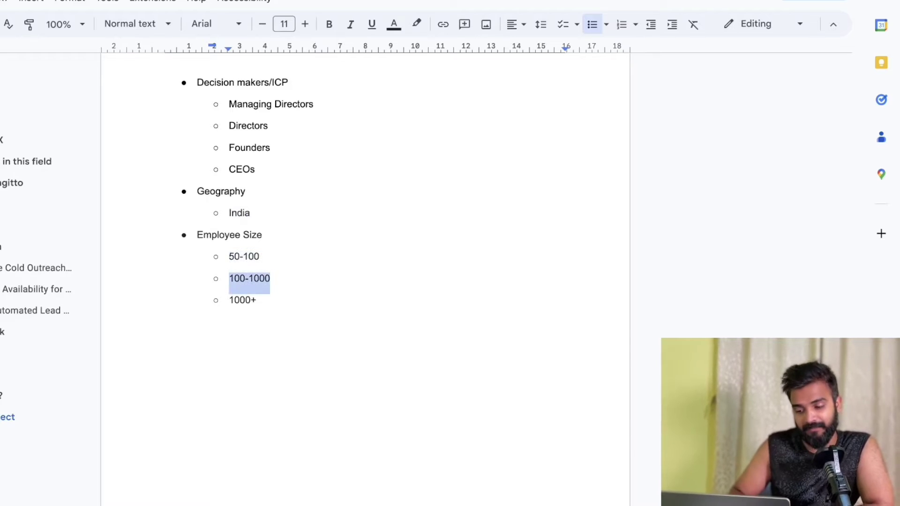
{"action": "triple_click", "coordinate": [261, 301]}
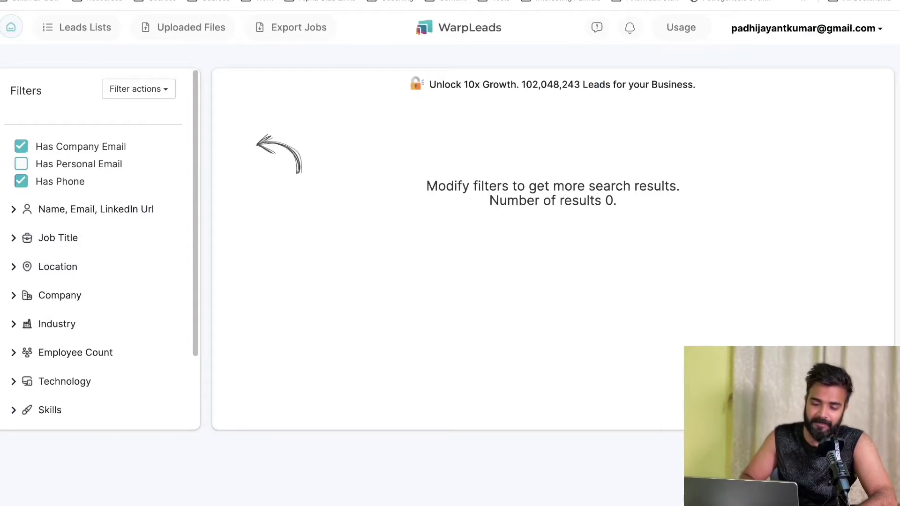
Step: Return to WarpLeads, turn off the Has Phone filter and look through the Name, Email, LinkedIn Url filter options
{"action": "left_click", "coordinate": [21, 181]}
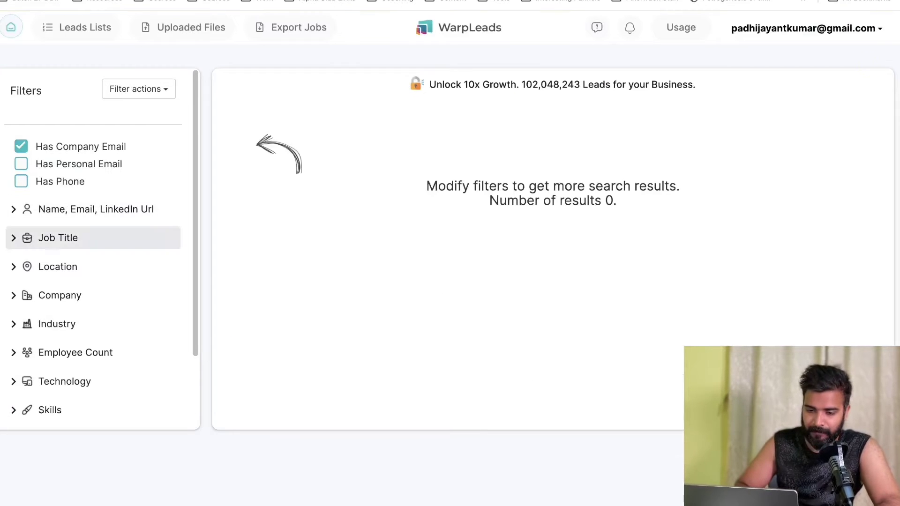
{"action": "left_click", "coordinate": [94, 209]}
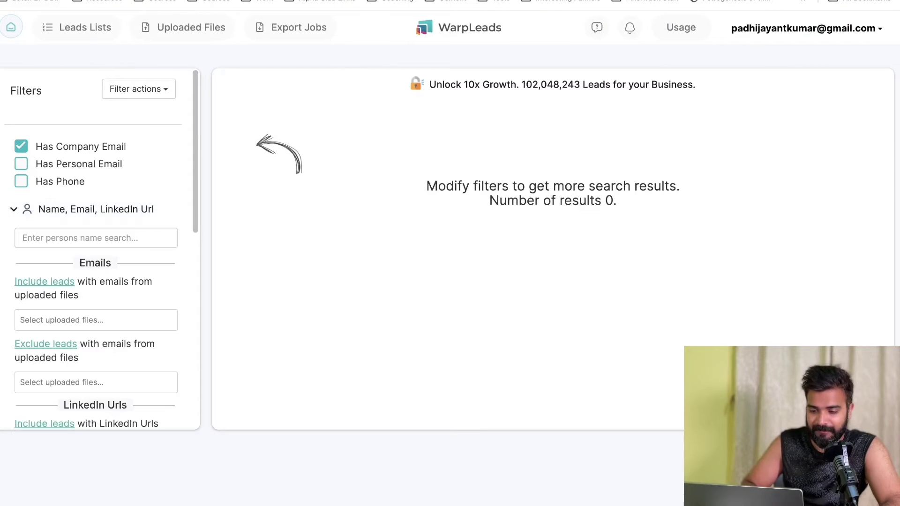
{"action": "scroll", "coordinate": [98, 248], "scroll_direction": "down", "scroll_amount": 5}
{"action": "scroll", "coordinate": [98, 249], "scroll_direction": "up", "scroll_amount": 2}
{"action": "scroll", "coordinate": [99, 249], "scroll_direction": "up", "scroll_amount": 2}
{"action": "left_click", "coordinate": [93, 209]}
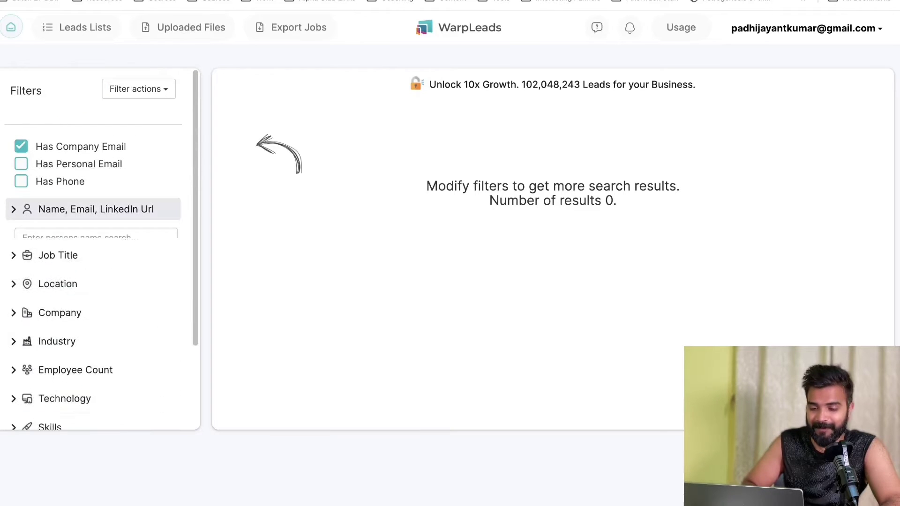
Step: Look through the Job Title filter's options and add managing director as a job title
{"action": "scroll", "coordinate": [93, 216], "scroll_direction": "down", "scroll_amount": 2}
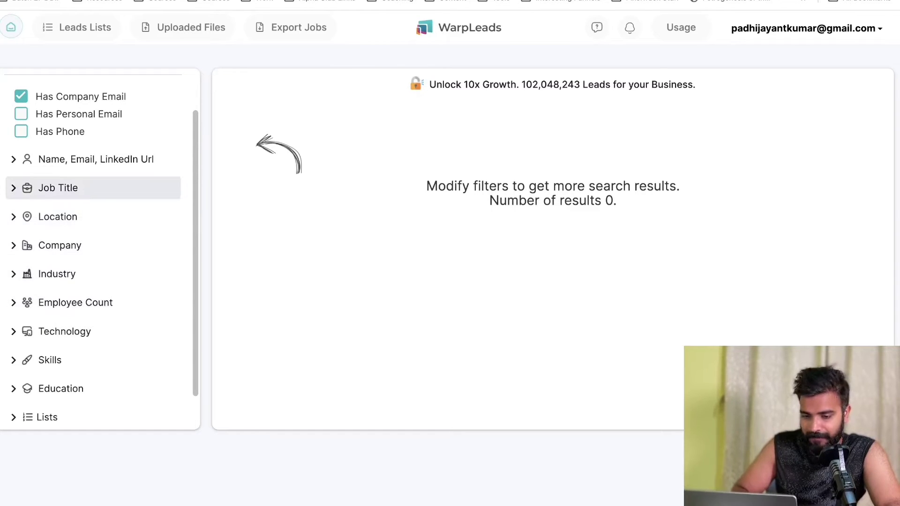
{"action": "left_click", "coordinate": [58, 188]}
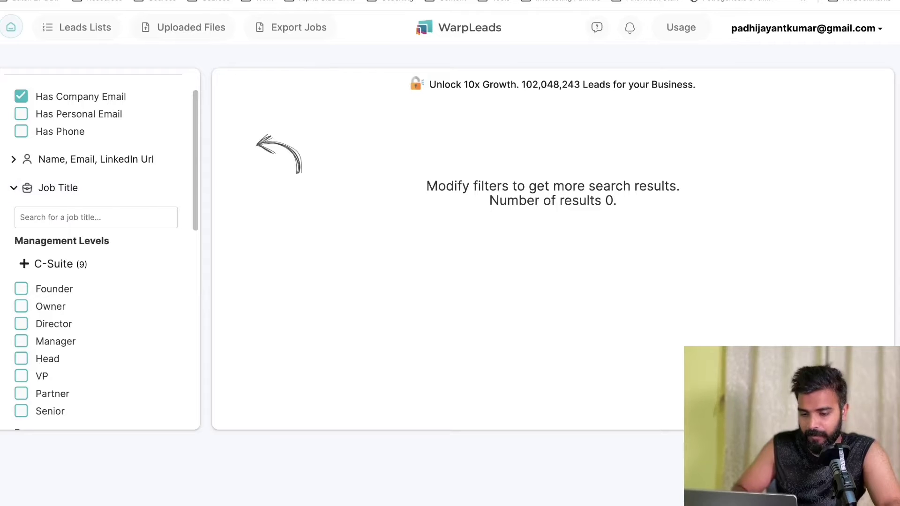
{"action": "left_click", "coordinate": [96, 217]}
{"action": "scroll", "coordinate": [94, 235], "scroll_direction": "down", "scroll_amount": 8}
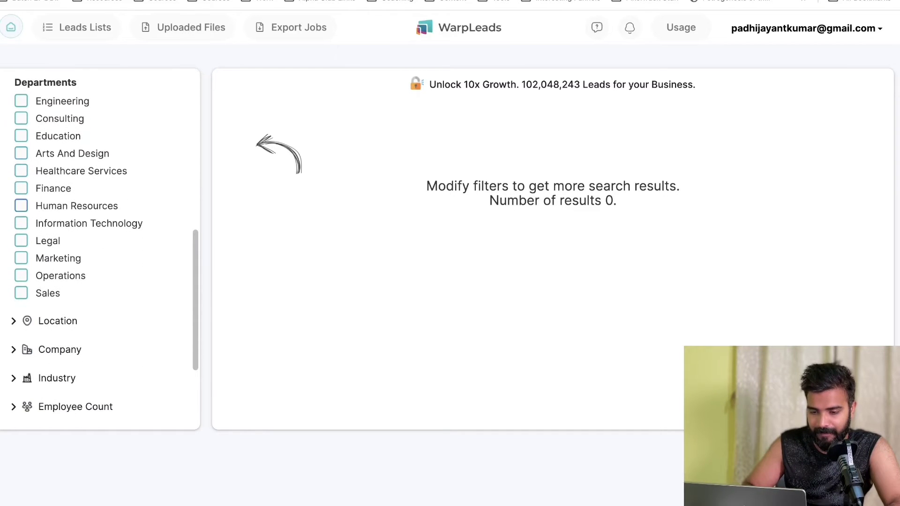
{"action": "scroll", "coordinate": [77, 206], "scroll_direction": "up", "scroll_amount": 6}
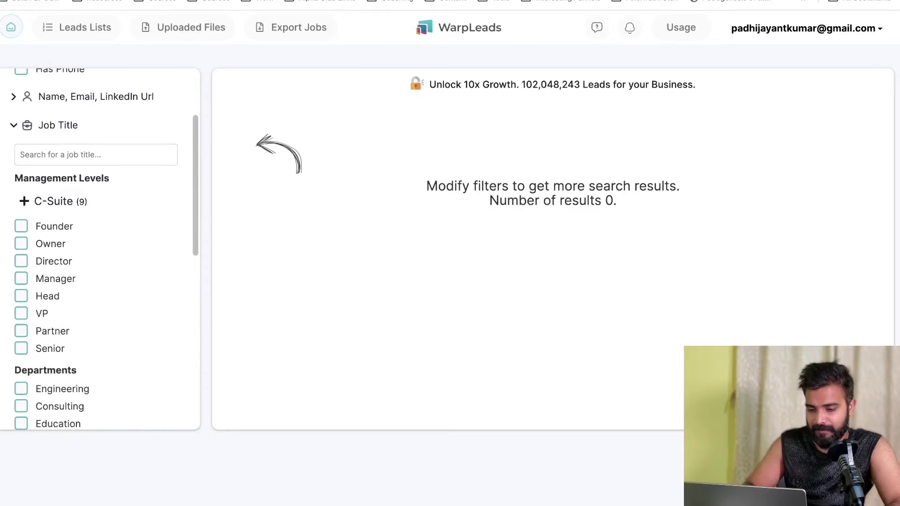
{"action": "left_click", "coordinate": [96, 155]}
{"action": "type", "text": "managi"}
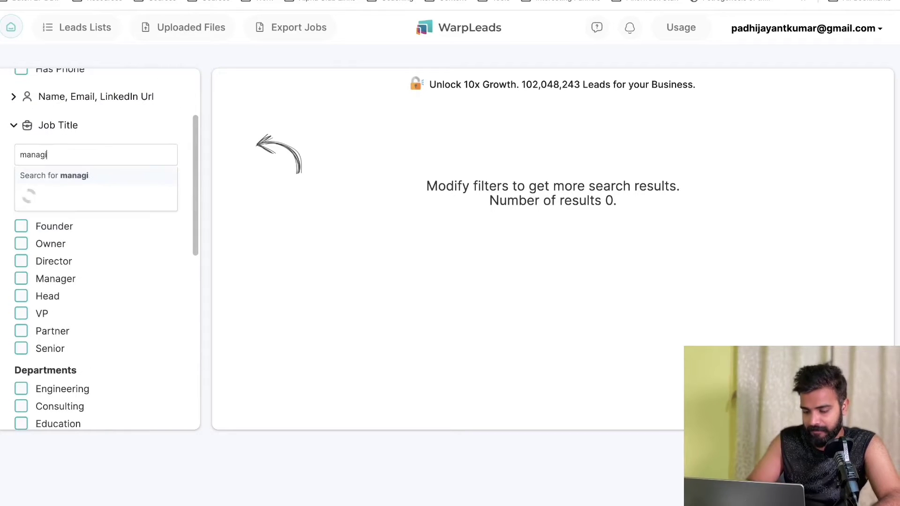
{"action": "type", "text": "ng direct"}
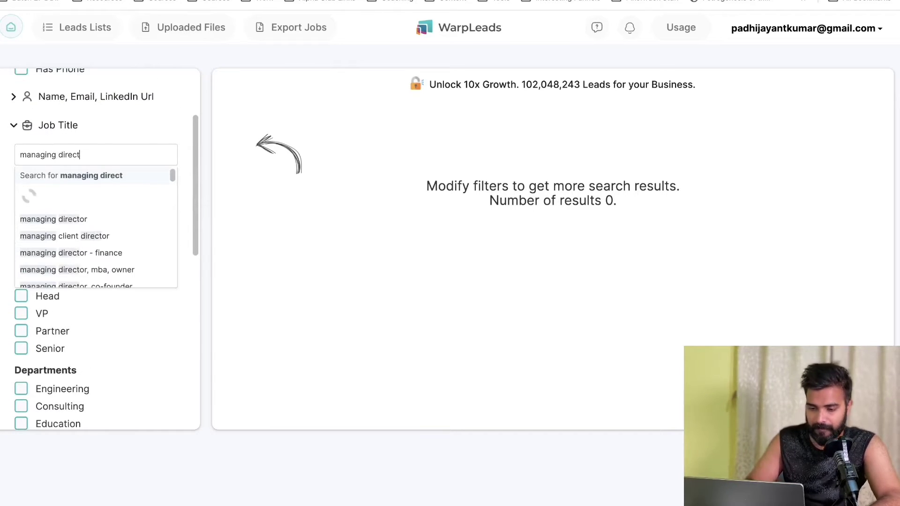
{"action": "key", "text": "Down"}
{"action": "key", "text": "Return"}
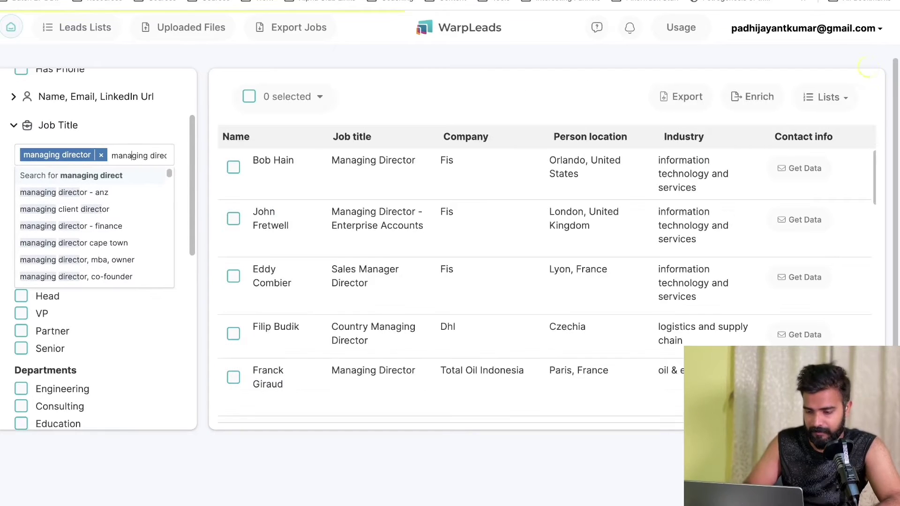
Step: Add chief executive officer and ceo to the job title filter
{"action": "key", "text": "ctrl+a"}
{"action": "type", "text": "chie"}
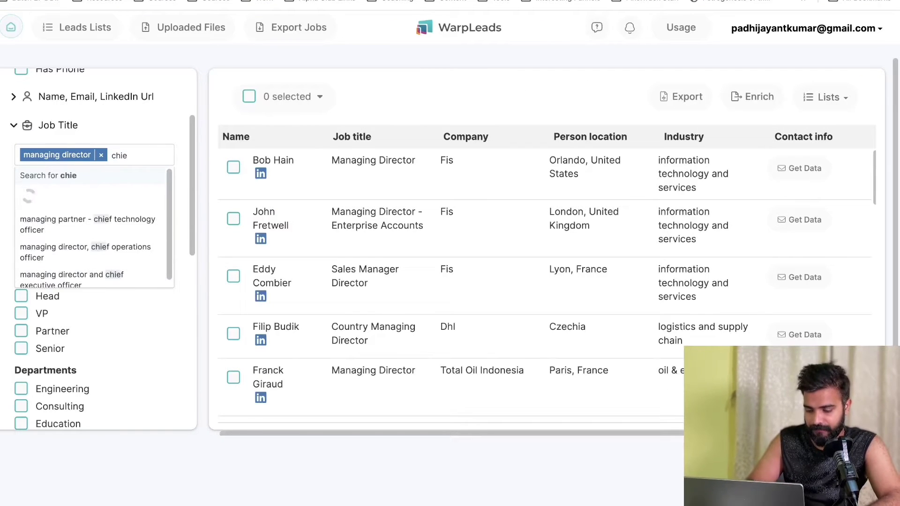
{"action": "type", "text": "f exe"}
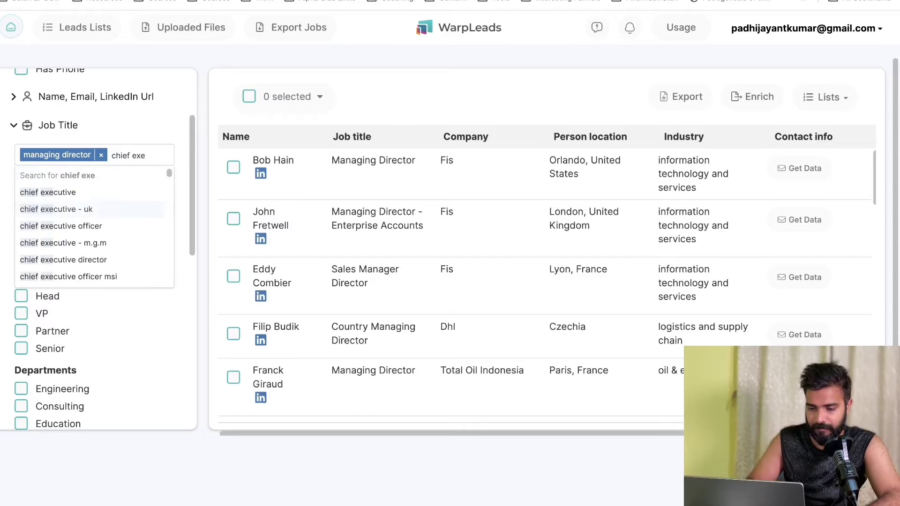
{"action": "key", "text": "Return"}
{"action": "key", "text": "ctrl+a"}
{"action": "type", "text": "ceo"}
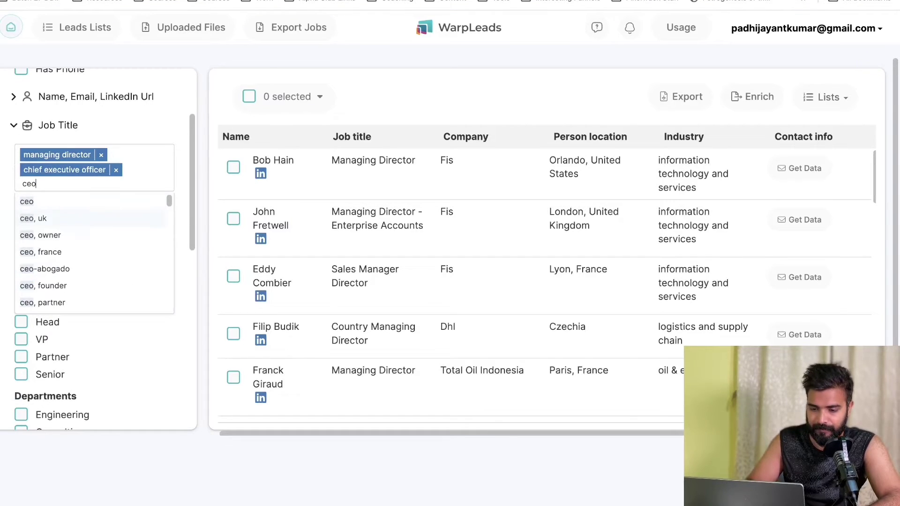
{"action": "key", "text": "Return"}
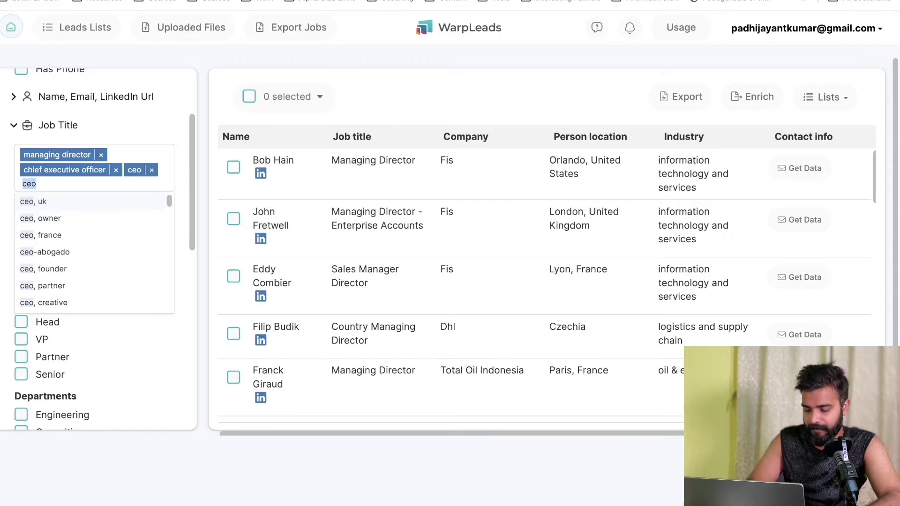
Step: Add founder, co-founder and owner to the job title filter
{"action": "type", "text": "founder"}
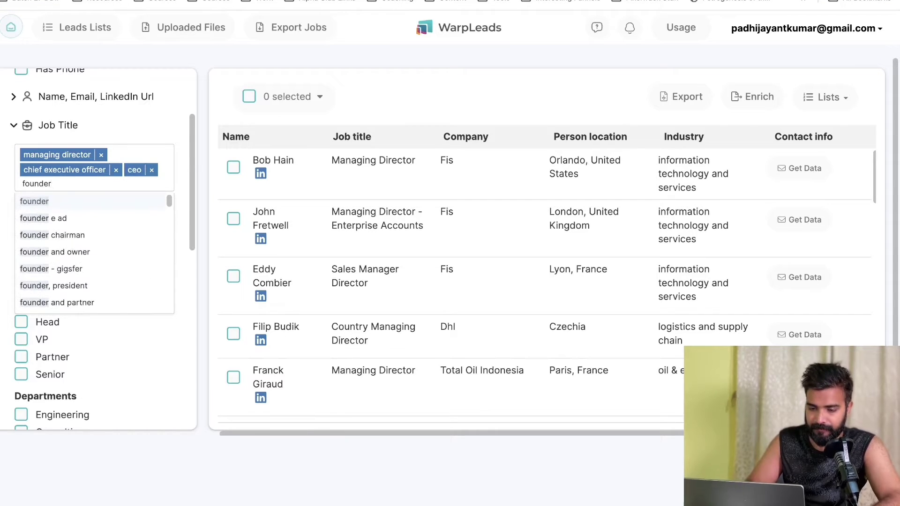
{"action": "key", "text": "Return"}
{"action": "type", "text": "c"}
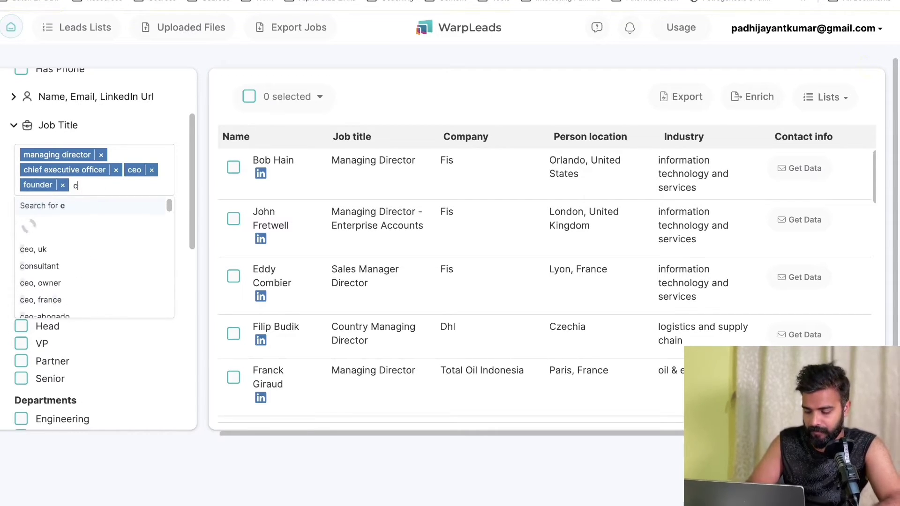
{"action": "type", "text": "o-founder"}
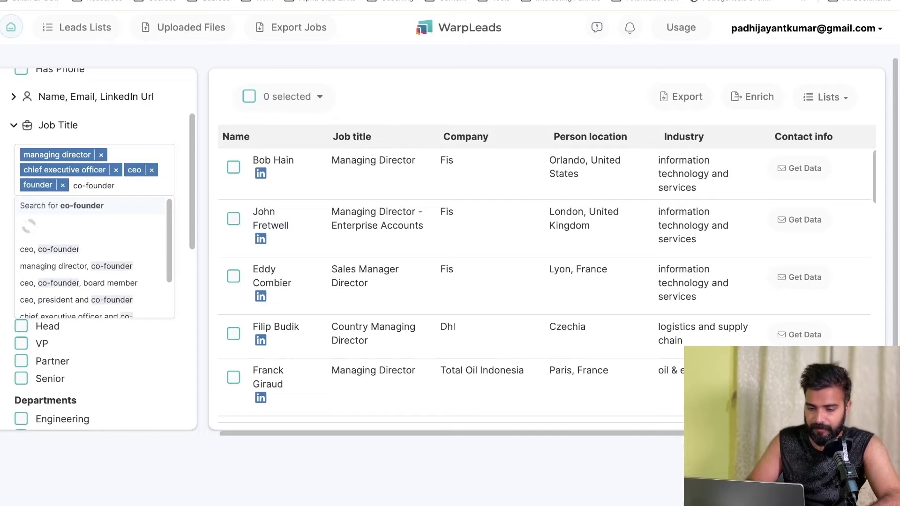
{"action": "key", "text": "Return"}
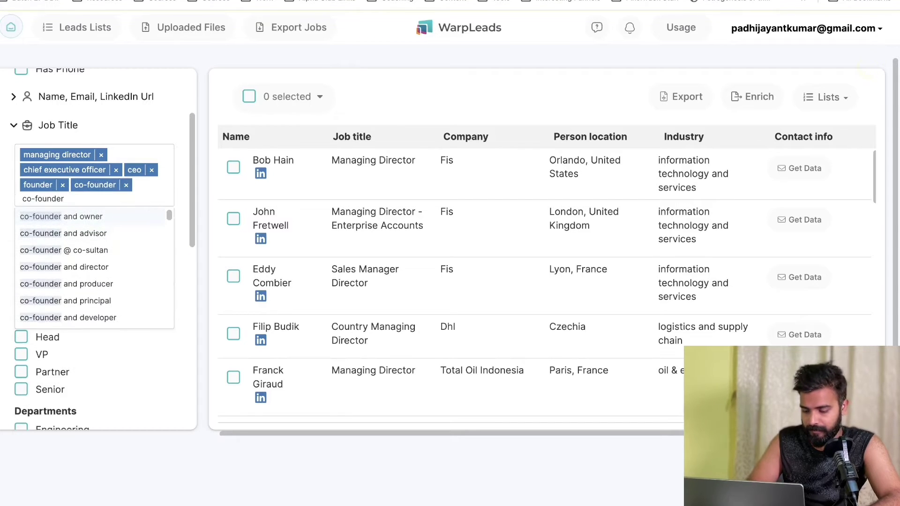
{"action": "type", "text": "owner"}
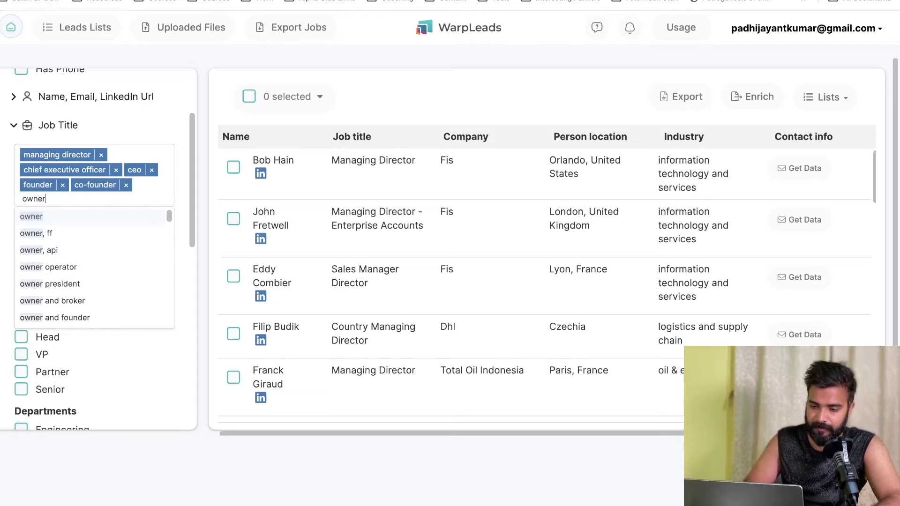
{"action": "key", "text": "Return"}
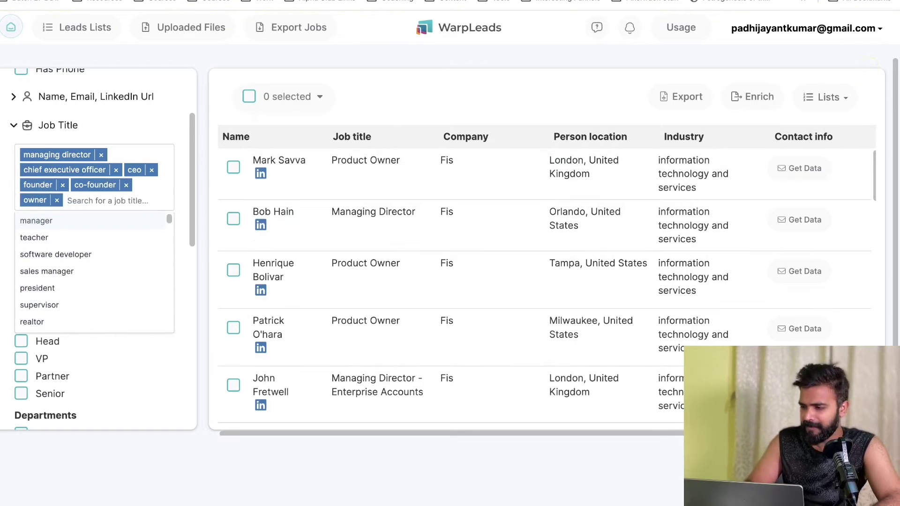
Step: Recheck the decision makers in the Google Docs brief, then add chairperson and chairman to the WarpLeads job title filter
{"action": "key", "text": "ctrl+Tab"}
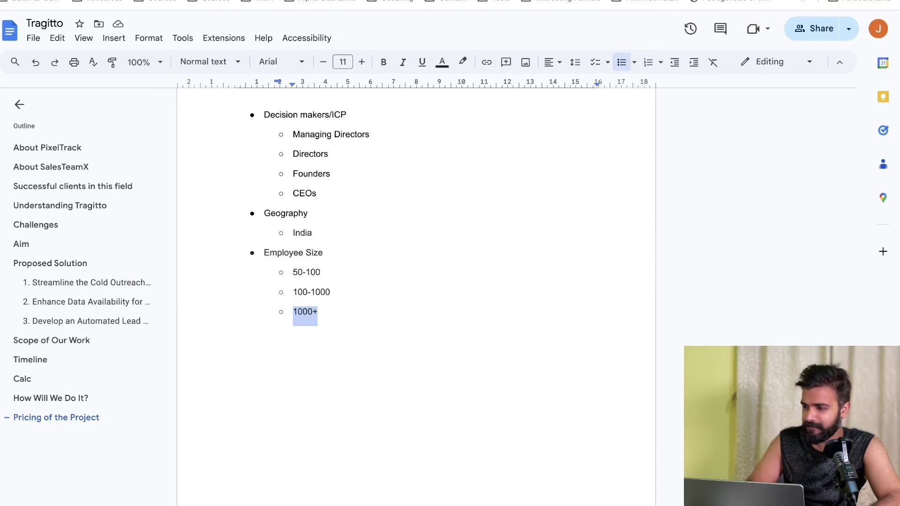
{"action": "key", "text": "ctrl+shift+Tab"}
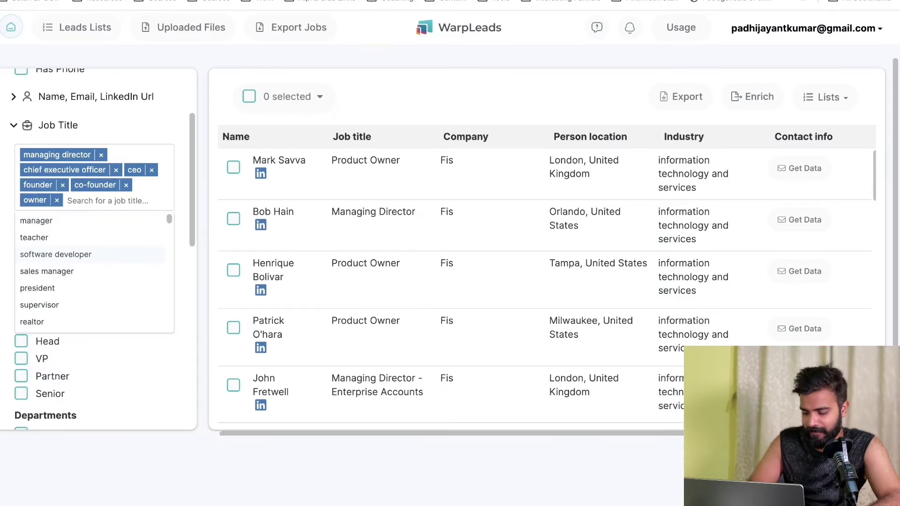
{"action": "type", "text": "chairp"}
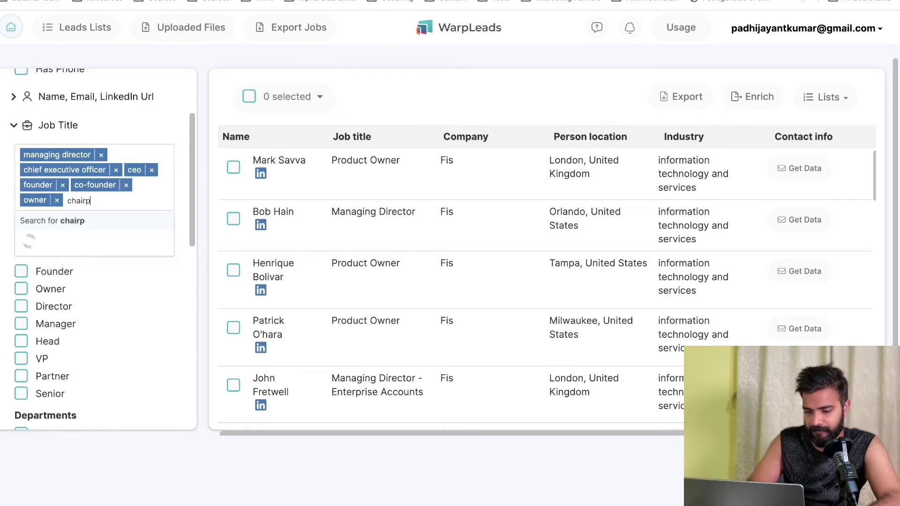
{"action": "key", "text": "Return"}
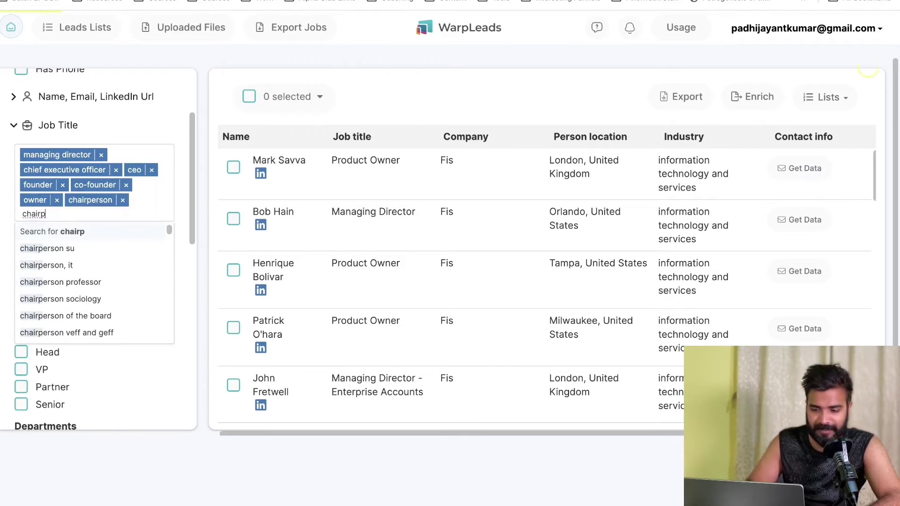
{"action": "type", "text": "chairm"}
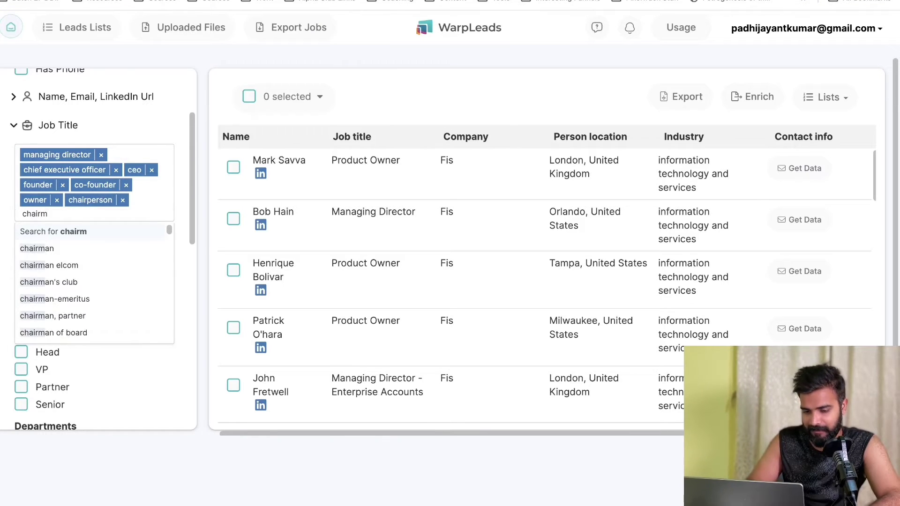
{"action": "key", "text": "Down"}
{"action": "key", "text": "Return"}
{"action": "key", "text": "super+a"}
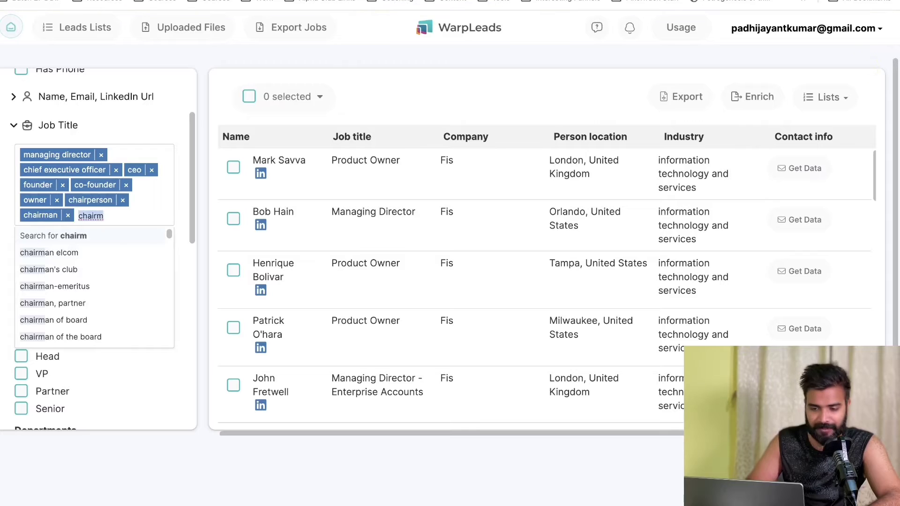
{"action": "key", "text": "BackSpace"}
{"action": "left_click", "coordinate": [182, 150]}
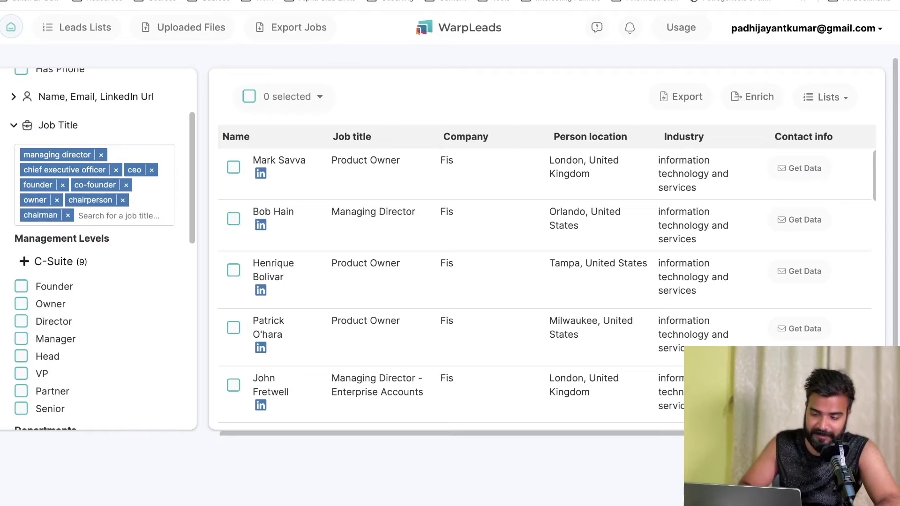
Step: Look through the leads matching the job titles and their total, and collapse the Job Title filter
{"action": "scroll", "coordinate": [544, 282], "scroll_direction": "down", "scroll_amount": 5}
{"action": "scroll", "coordinate": [544, 281], "scroll_direction": "up", "scroll_amount": 3}
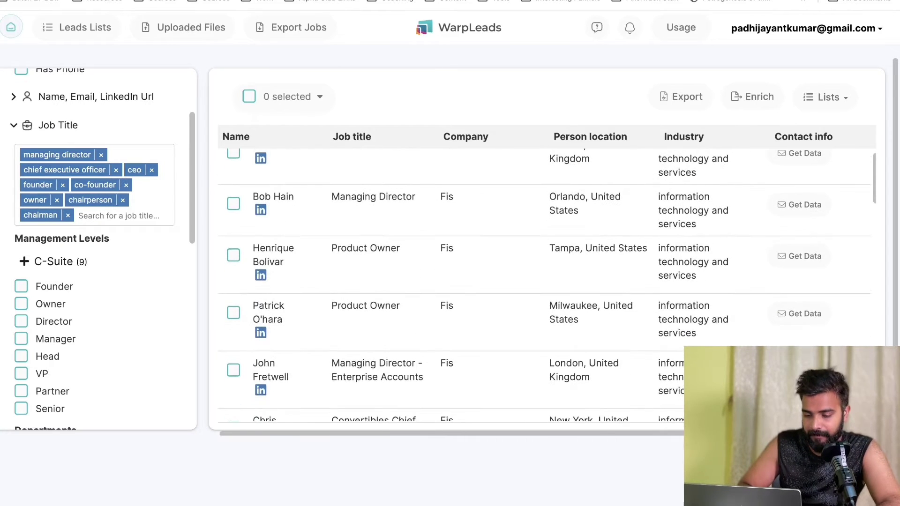
{"action": "scroll", "coordinate": [544, 281], "scroll_direction": "down", "scroll_amount": 2}
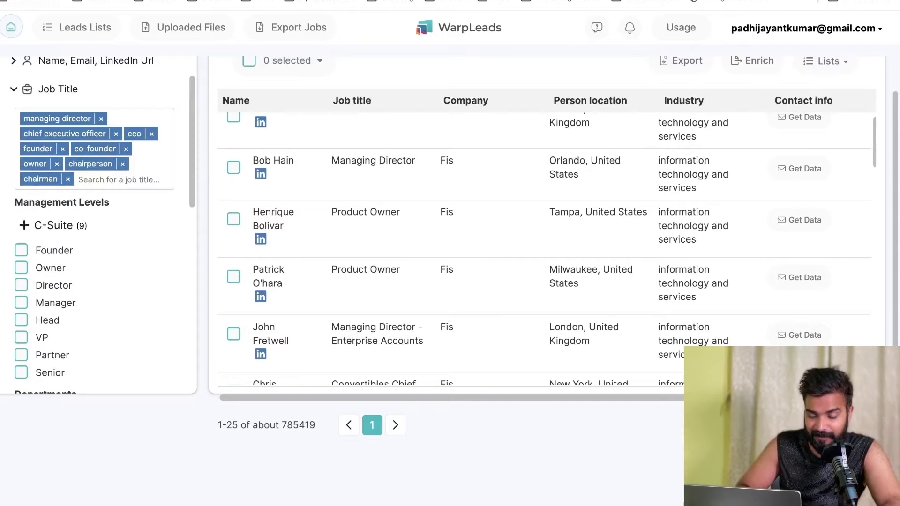
{"action": "scroll", "coordinate": [98, 225], "scroll_direction": "down", "scroll_amount": 2}
{"action": "scroll", "coordinate": [99, 225], "scroll_direction": "up", "scroll_amount": 3}
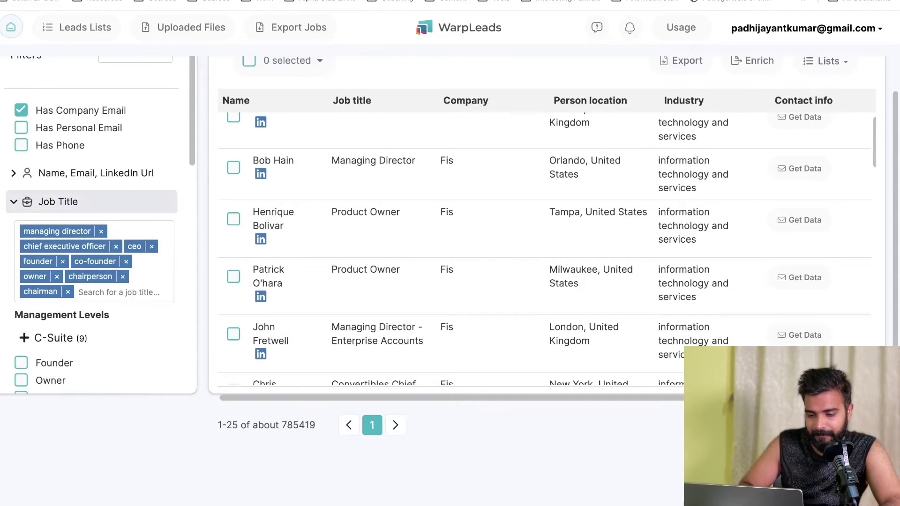
{"action": "left_click", "coordinate": [58, 202]}
Step: Check the geography in the Google Docs brief and set the WarpLeads location filter to India
{"action": "key", "text": "ctrl+Tab"}
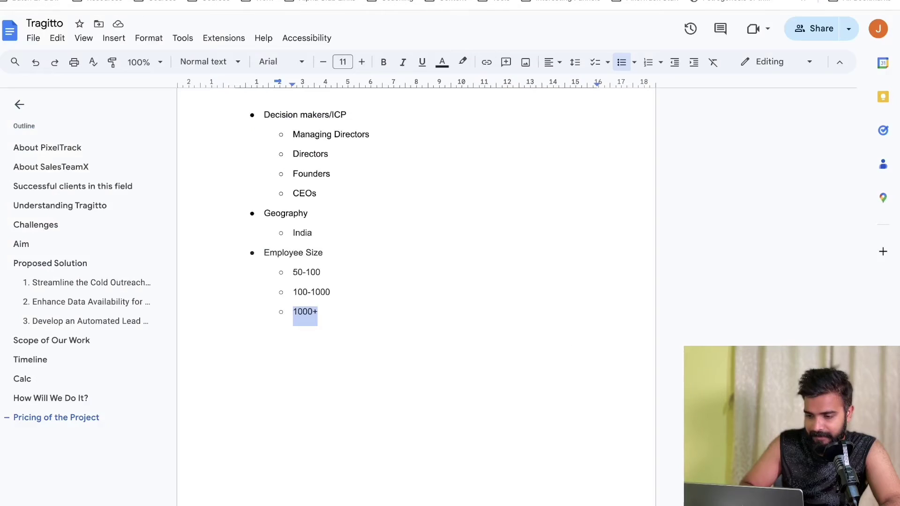
{"action": "key", "text": "ctrl+shift+Tab"}
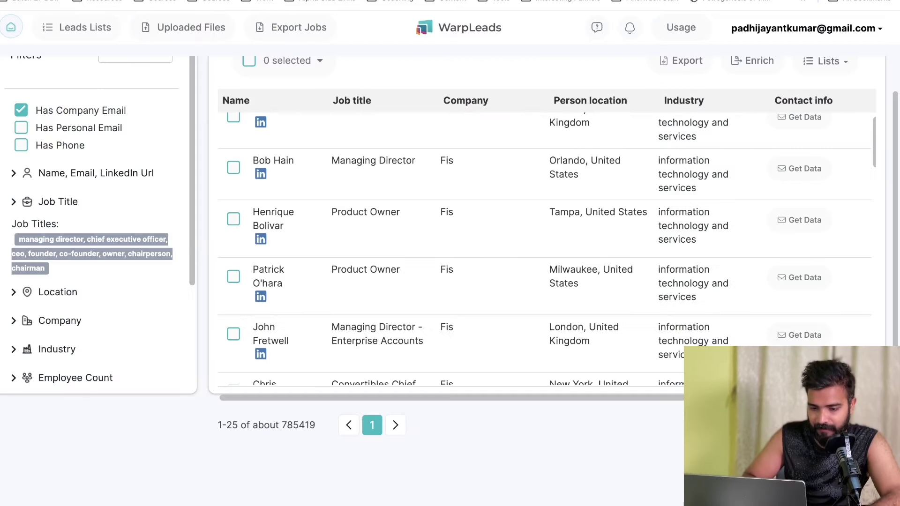
{"action": "scroll", "coordinate": [94, 234], "scroll_direction": "down", "scroll_amount": 3}
{"action": "left_click", "coordinate": [58, 189]}
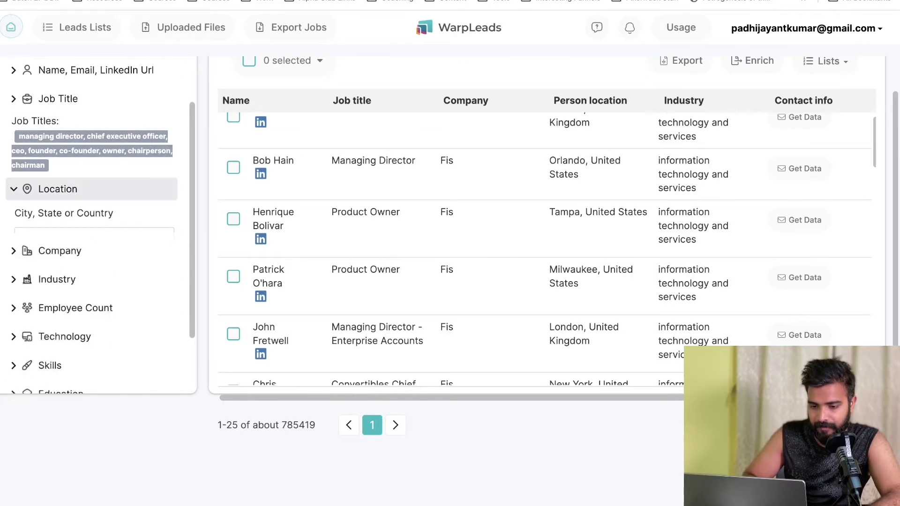
{"action": "left_click", "coordinate": [94, 238]}
{"action": "type", "text": "ind"}
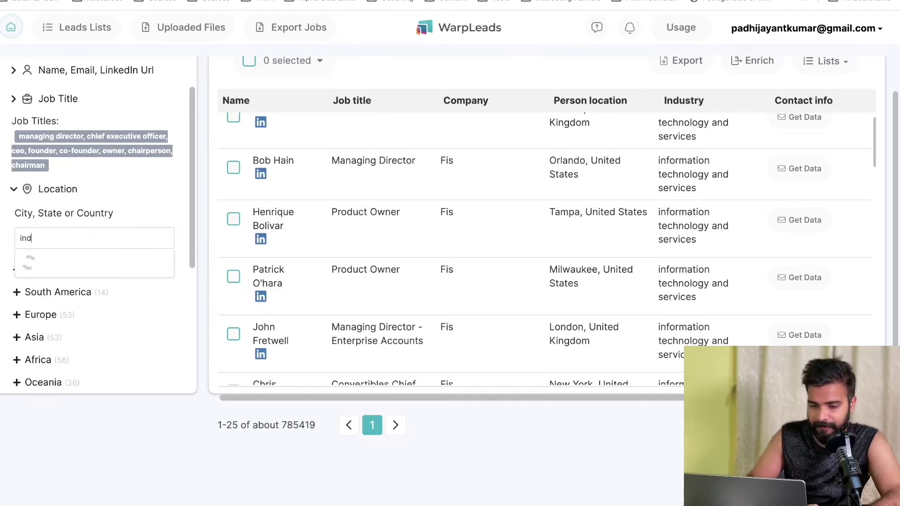
{"action": "key", "text": "Return"}
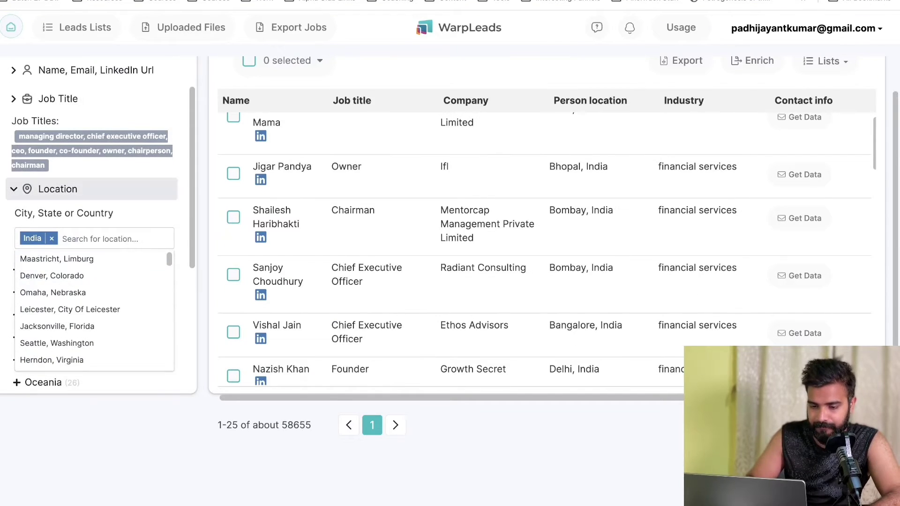
{"action": "left_click", "coordinate": [58, 189]}
Step: Check the employee size ranges in the Google Docs brief and return to the WarpLeads filters
{"action": "key", "text": "ctrl+Tab"}
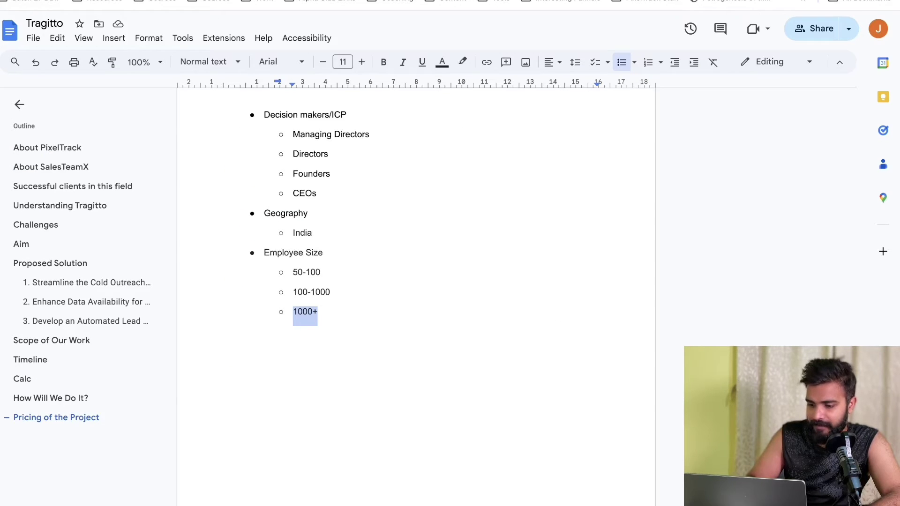
{"action": "key", "text": "ctrl+shift+Tab"}
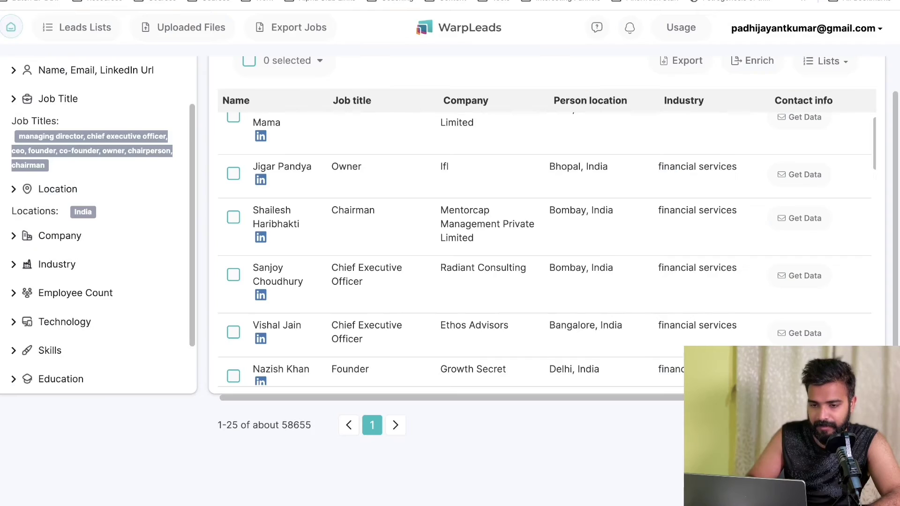
{"action": "left_click", "coordinate": [22, 273]}
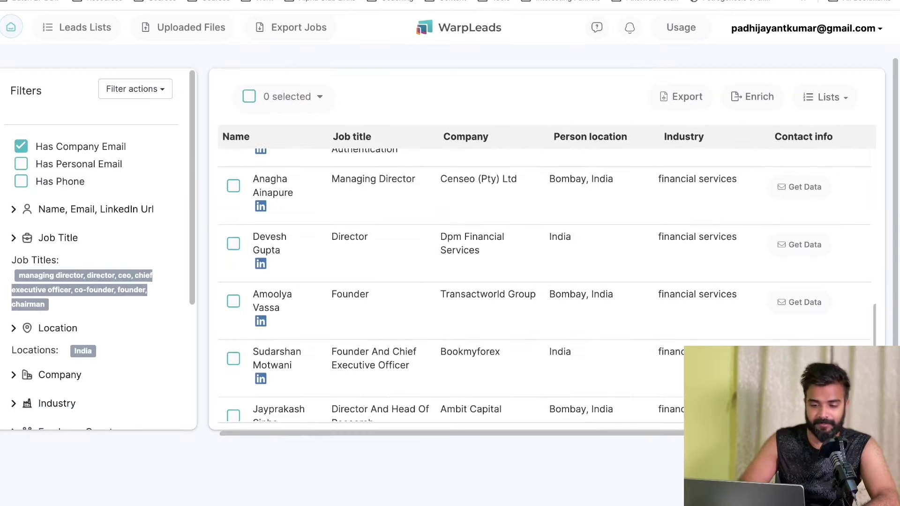
Step: Look through the filtered leads from India and check the total number of results
{"action": "scroll", "coordinate": [94, 242], "scroll_direction": "down", "scroll_amount": 4}
{"action": "scroll", "coordinate": [94, 242], "scroll_direction": "up", "scroll_amount": 4}
{"action": "scroll", "coordinate": [469, 282], "scroll_direction": "up", "scroll_amount": 1}
{"action": "scroll", "coordinate": [544, 281], "scroll_direction": "up", "scroll_amount": 5}
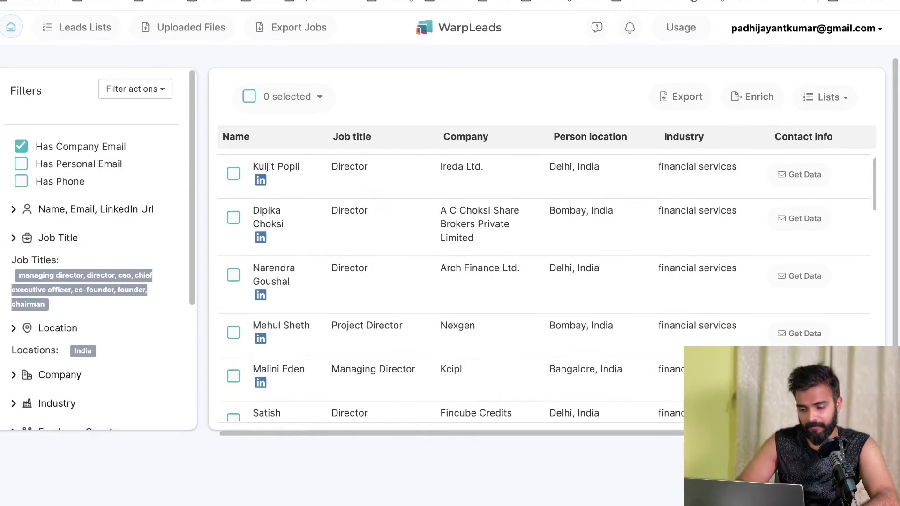
{"action": "scroll", "coordinate": [451, 246], "scroll_direction": "down", "scroll_amount": 1}
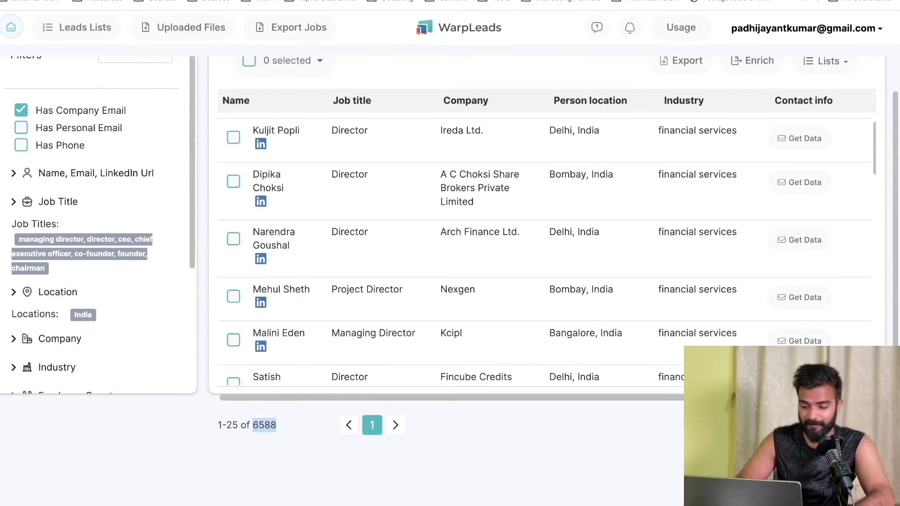
{"action": "scroll", "coordinate": [450, 267], "scroll_direction": "up", "scroll_amount": 2}
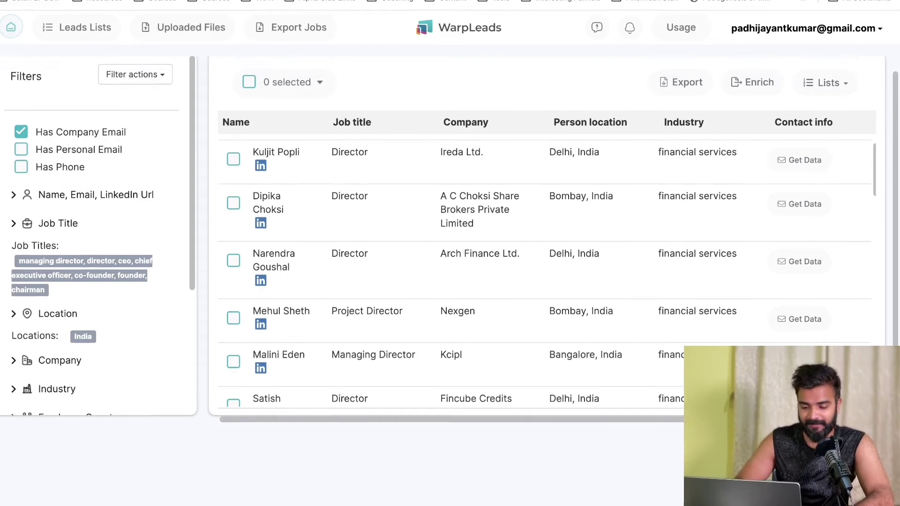
Step: Select 6588 rows of the filtered leads by number of rows
{"action": "left_click", "coordinate": [291, 97]}
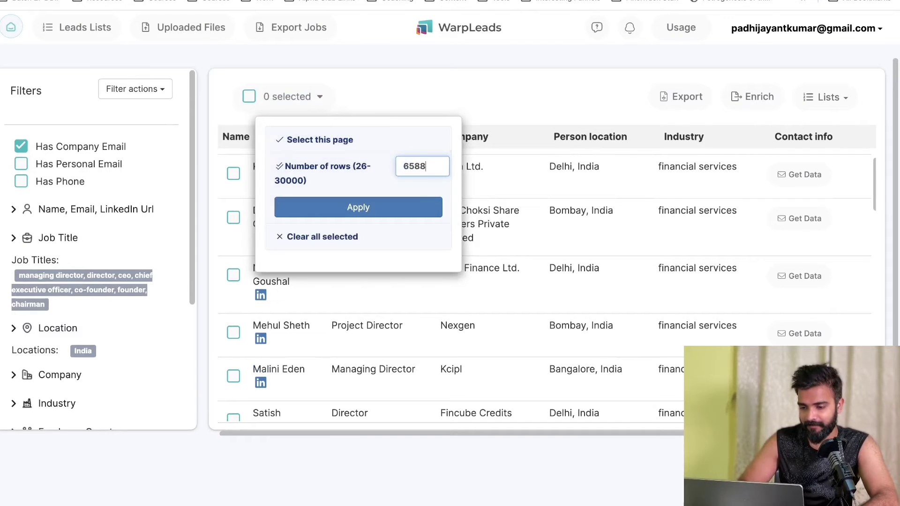
{"action": "left_click", "coordinate": [291, 97]}
{"action": "left_click", "coordinate": [291, 96]}
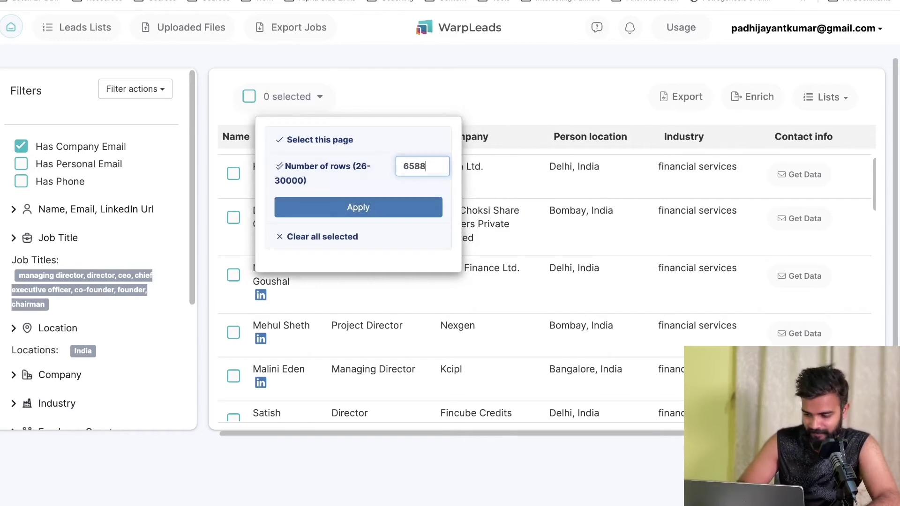
{"action": "key", "text": "Return"}
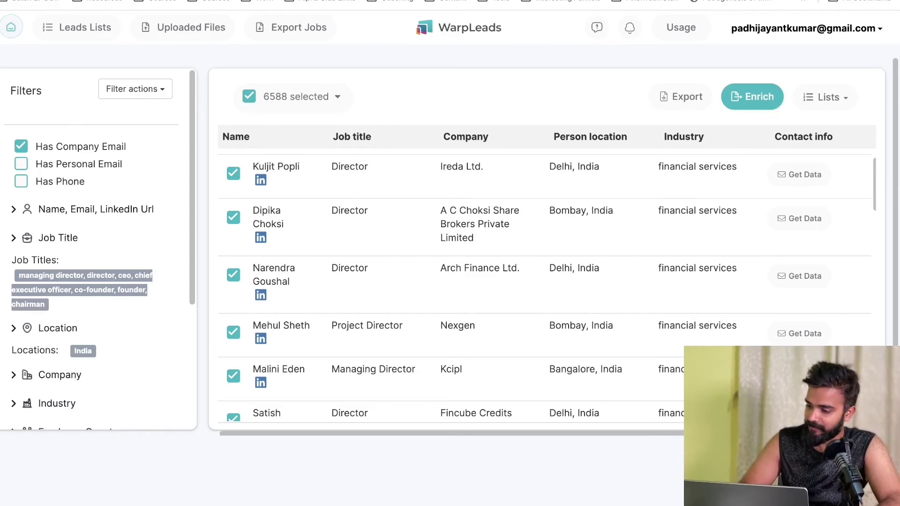
Step: Export the enriched data for the selected leads and refresh the export jobs list to check the job's status
{"action": "left_click", "coordinate": [752, 97]}
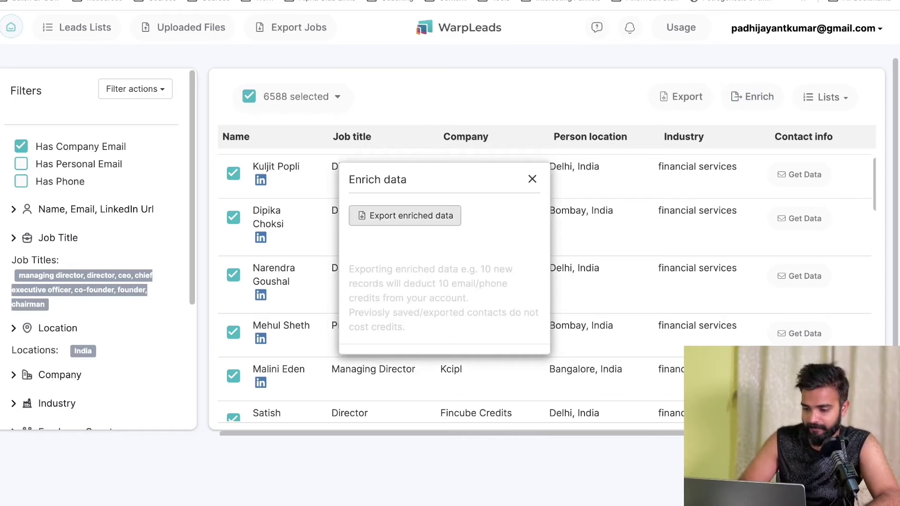
{"action": "left_click", "coordinate": [405, 215]}
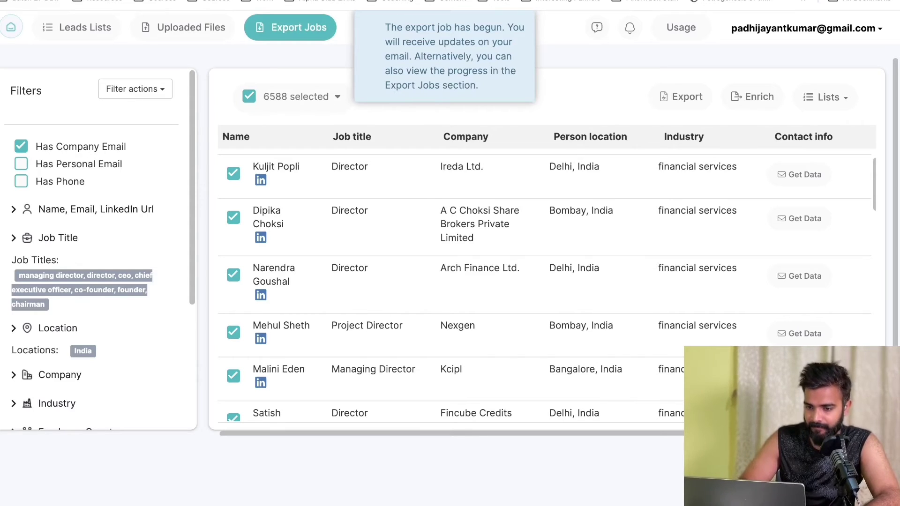
{"action": "left_click", "coordinate": [290, 27]}
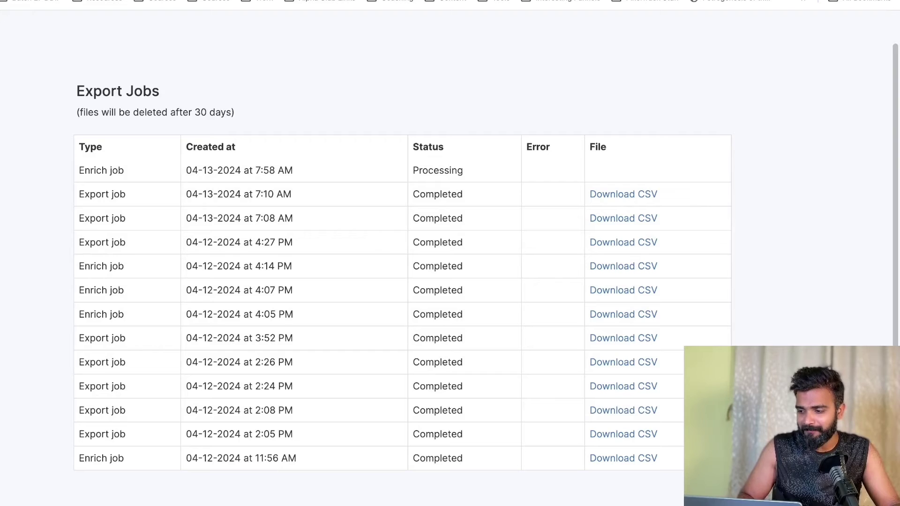
{"action": "key", "text": "super+r"}
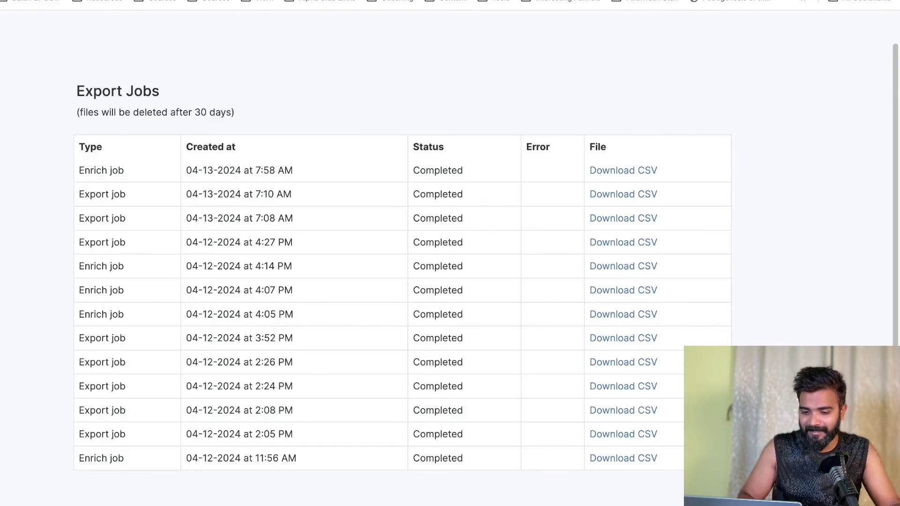